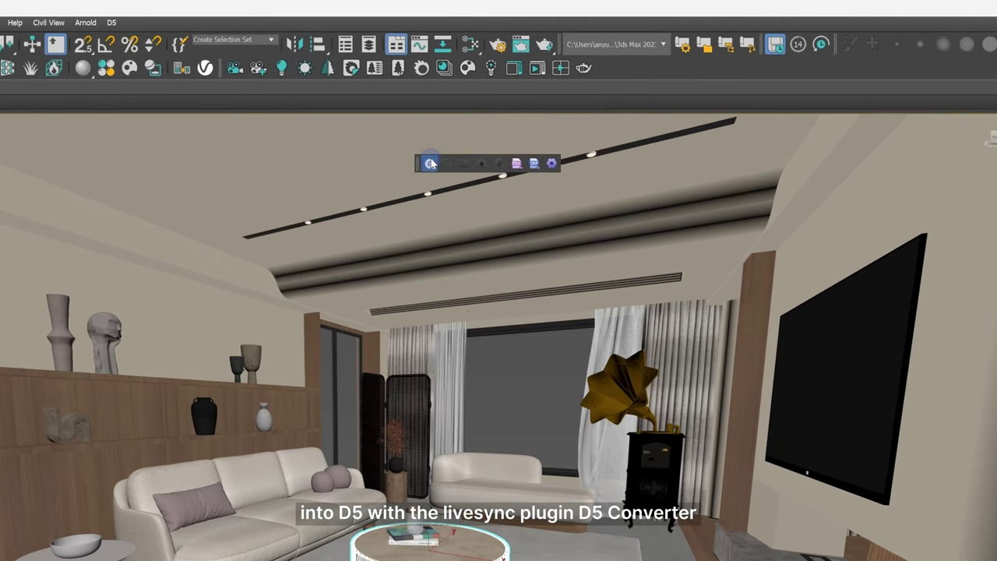
Launch D5 Render from the 3ds Max D5 Converter toolbar to live-sync the living room model.
{"action": "left_click", "coordinate": [430, 162]}
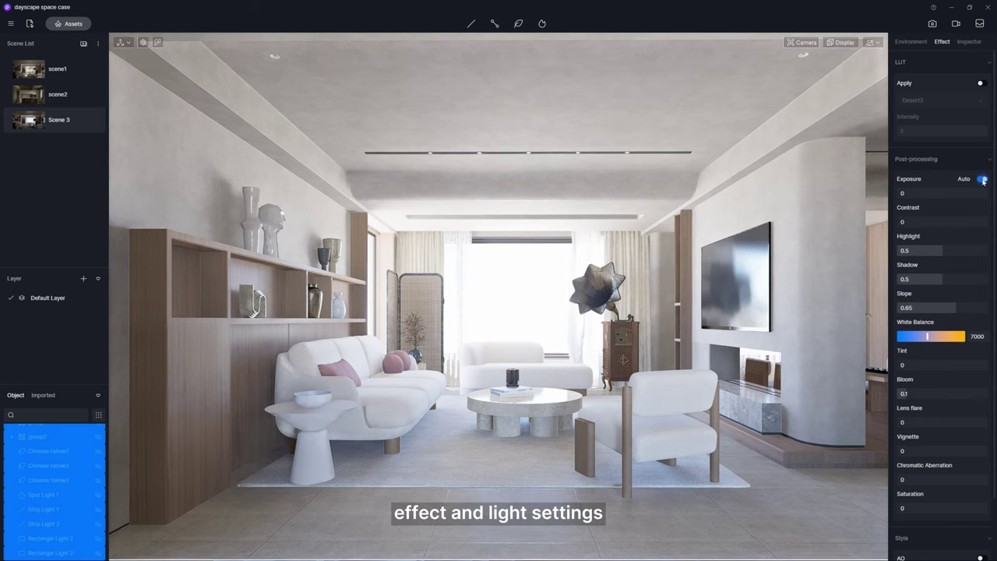
Turn off auto exposure and light the sky with the D5_1106_v5 HDRI at brightness 0.2.
{"action": "left_click", "coordinate": [982, 179]}
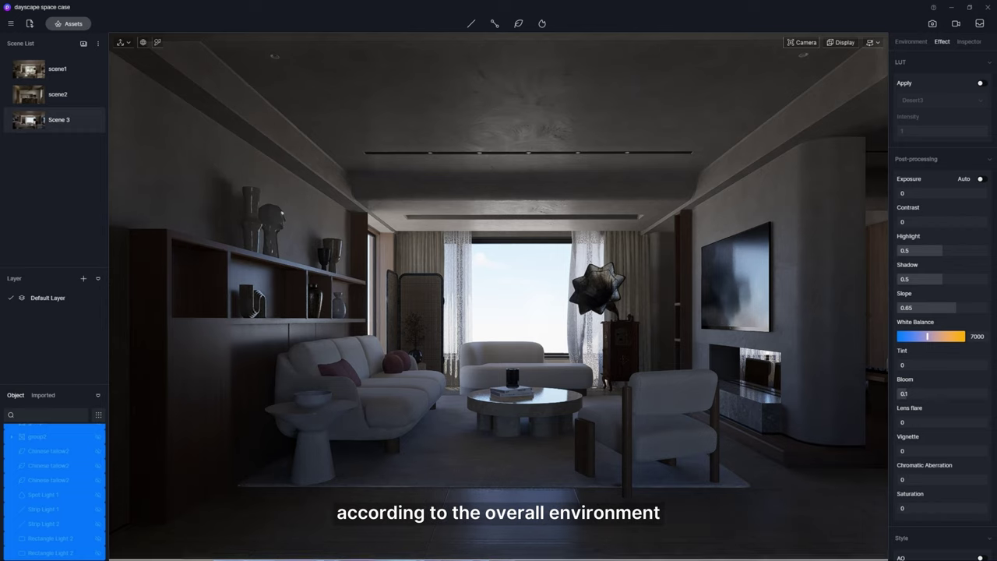
{"action": "left_click", "coordinate": [911, 42]}
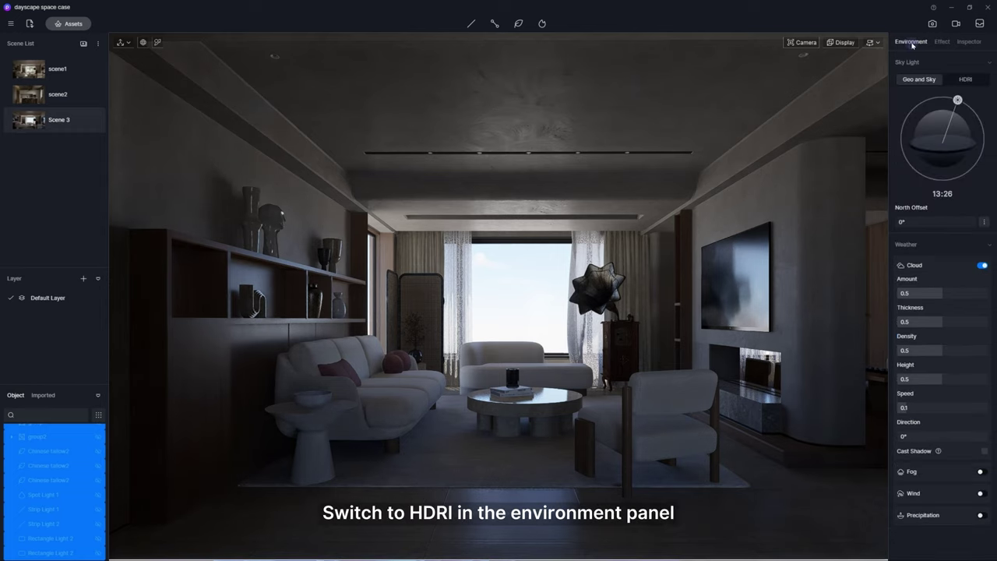
{"action": "left_click", "coordinate": [967, 81]}
{"action": "left_click", "coordinate": [942, 98]}
{"action": "scroll", "coordinate": [933, 294], "scroll_direction": "down", "scroll_amount": 1}
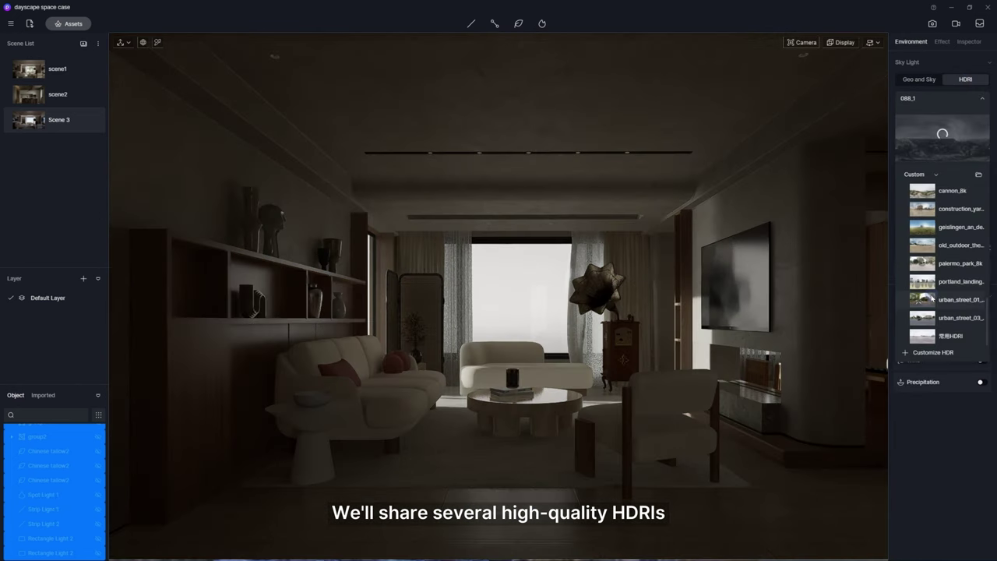
{"action": "left_click", "coordinate": [921, 338]}
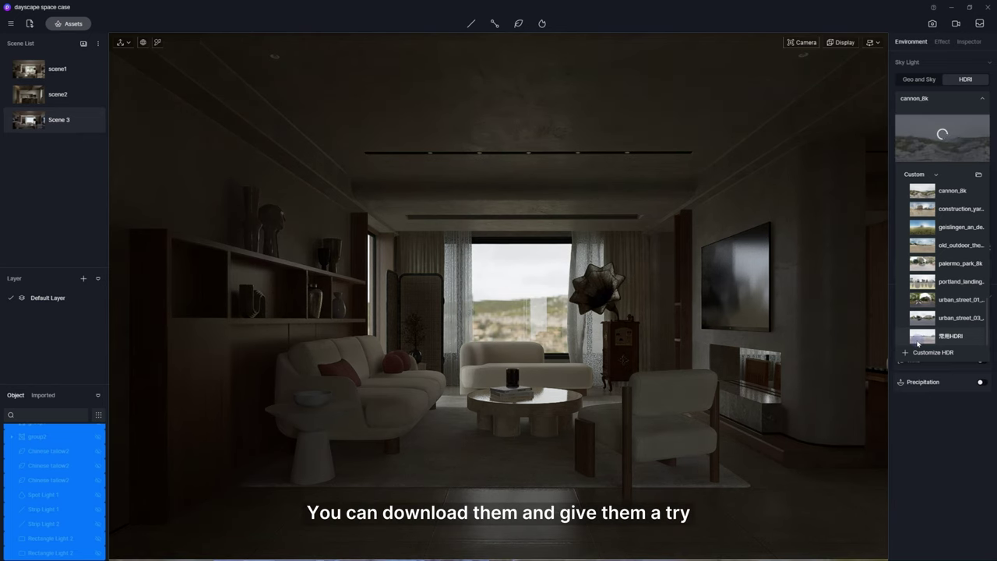
{"action": "left_click", "coordinate": [923, 245]}
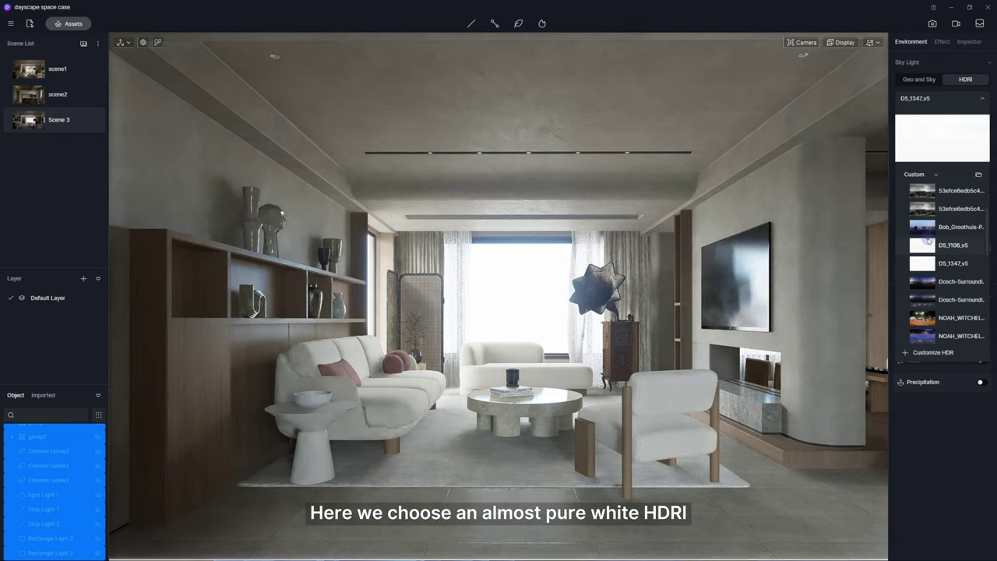
{"action": "left_click", "coordinate": [980, 95]}
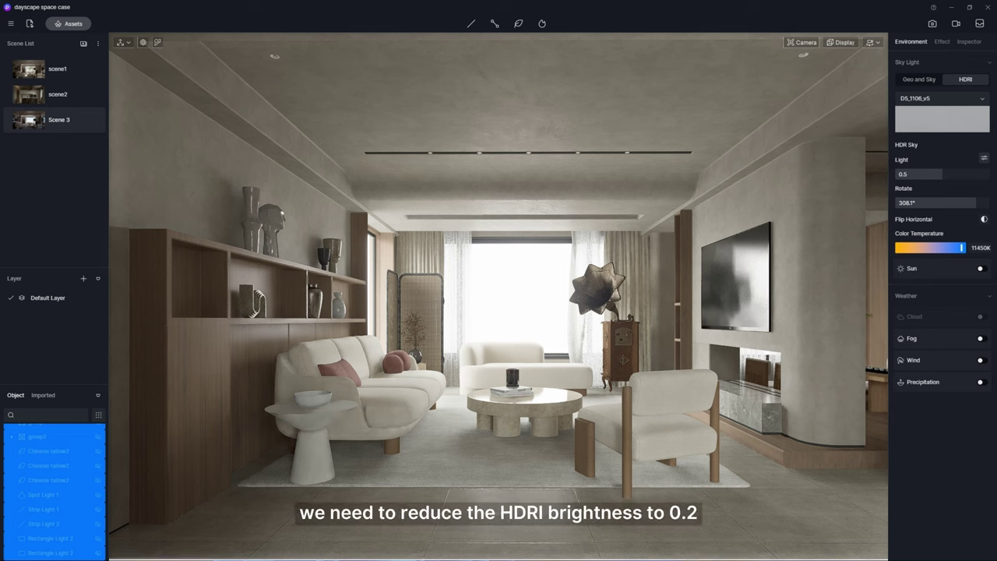
{"action": "key", "text": "Return"}
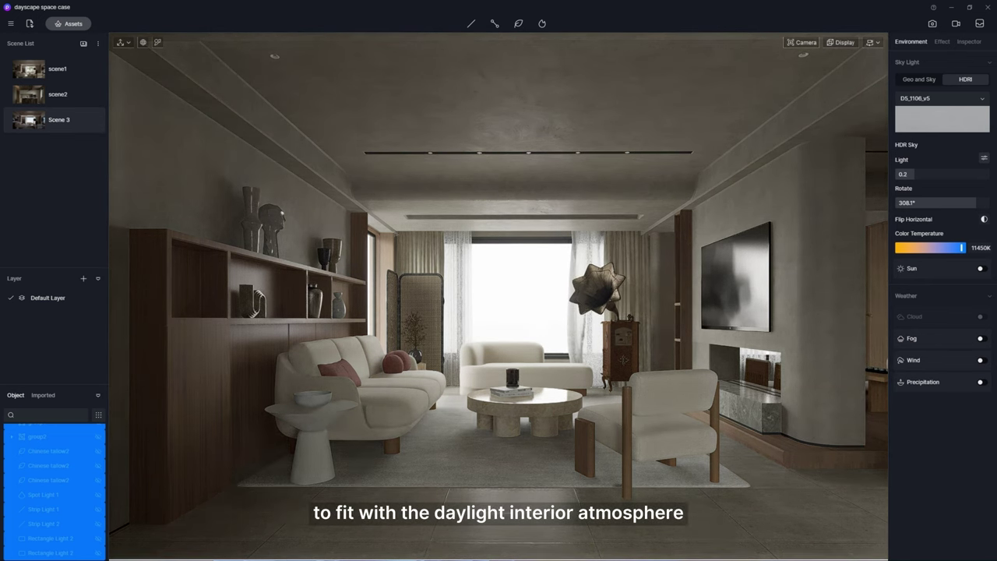
Turn on a warm 4600K sun at altitude 35.2, azimuth 281.7, and cool the HDRI sky to 10950K.
{"action": "left_click", "coordinate": [981, 269]}
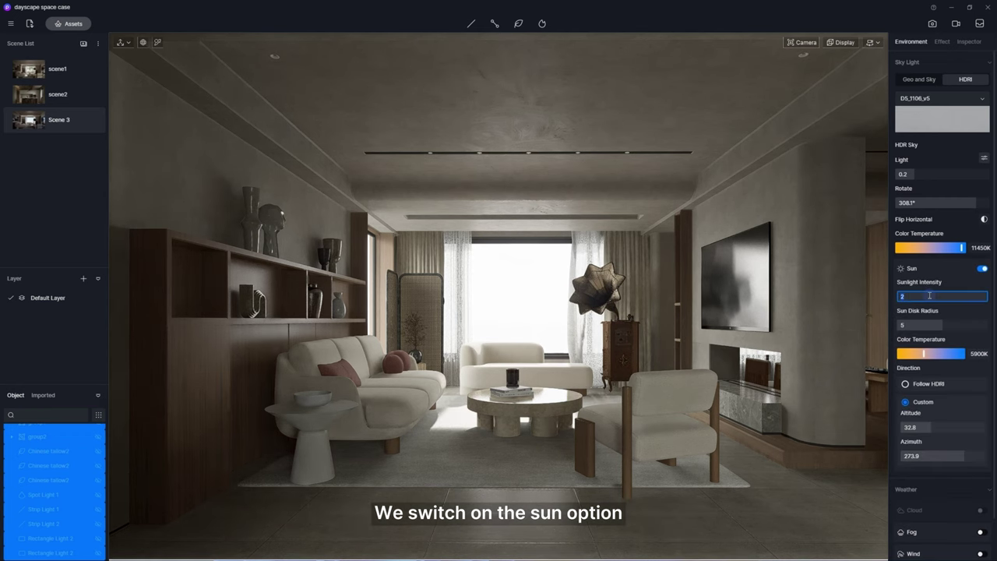
{"action": "type", "text": "10"}
{"action": "left_click_drag", "start_coordinate": [939, 456], "coordinate": [952, 452]}
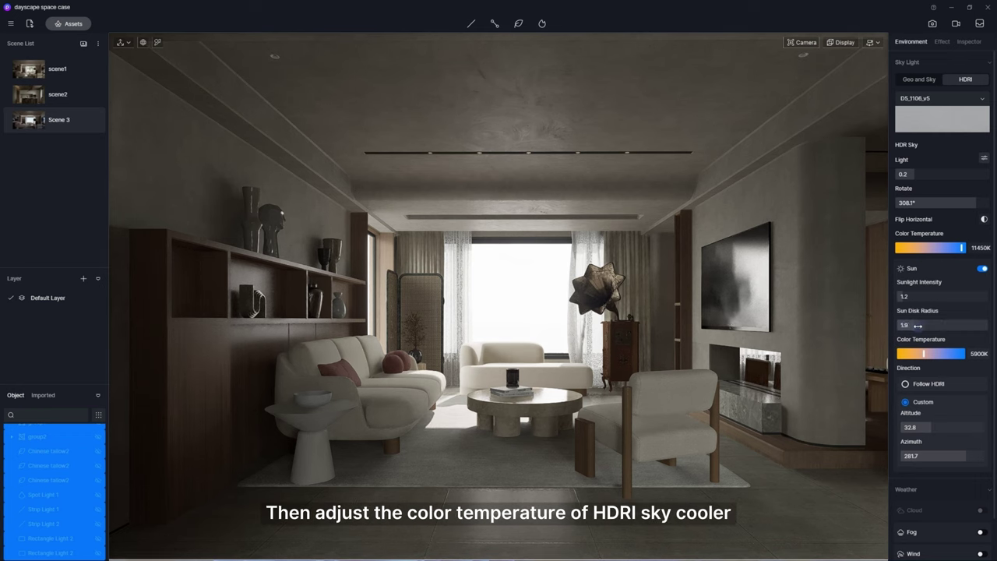
{"action": "mouse_move", "coordinate": [962, 248]}
{"action": "left_mouse_down"}
{"action": "mouse_move", "coordinate": [898, 247]}
{"action": "mouse_move", "coordinate": [959, 248]}
{"action": "left_mouse_up"}
{"action": "left_click_drag", "start_coordinate": [916, 355], "coordinate": [907, 352]}
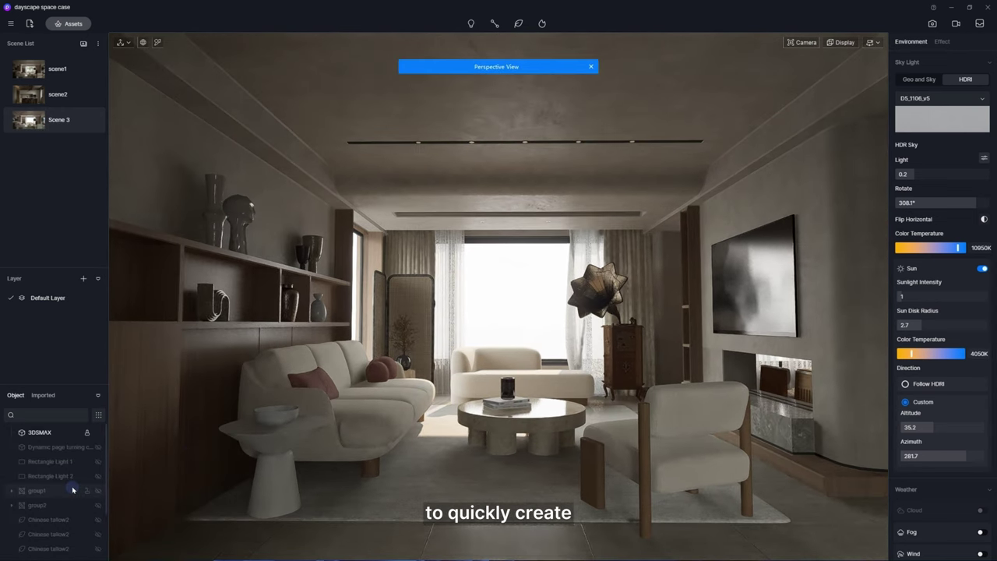
Unhide the three Chinese tallow2 trees outside the window.
{"action": "scroll", "coordinate": [72, 489], "scroll_direction": "down", "scroll_amount": 1}
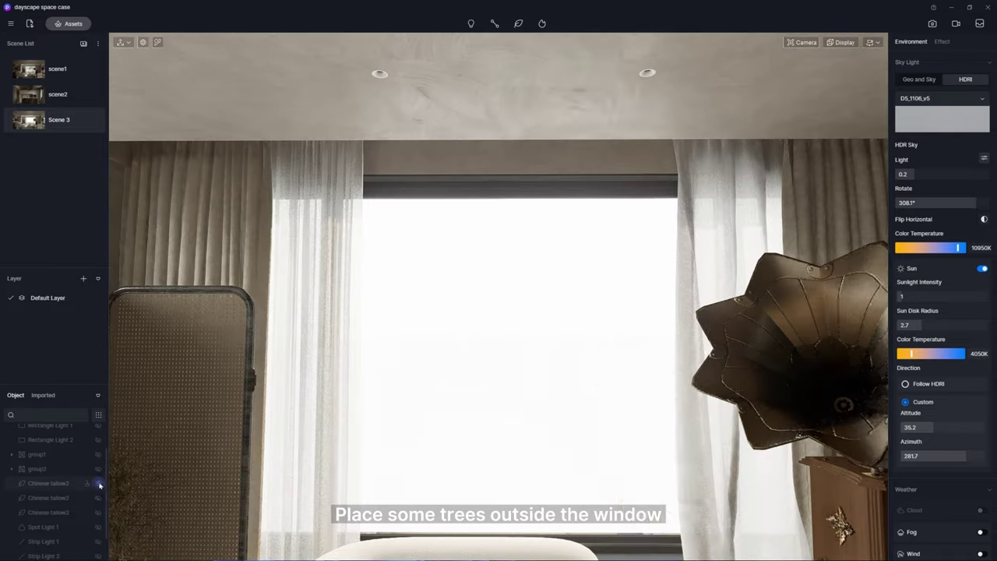
{"action": "left_click", "coordinate": [97, 483]}
{"action": "left_click", "coordinate": [97, 497]}
{"action": "left_click", "coordinate": [98, 512]}
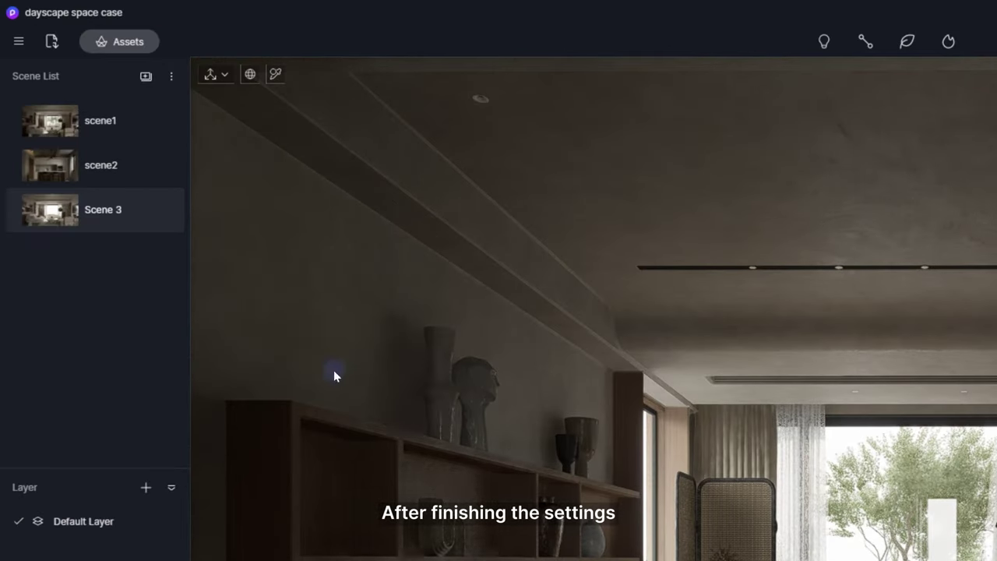
{"action": "mouse_move", "coordinate": [150, 202]}
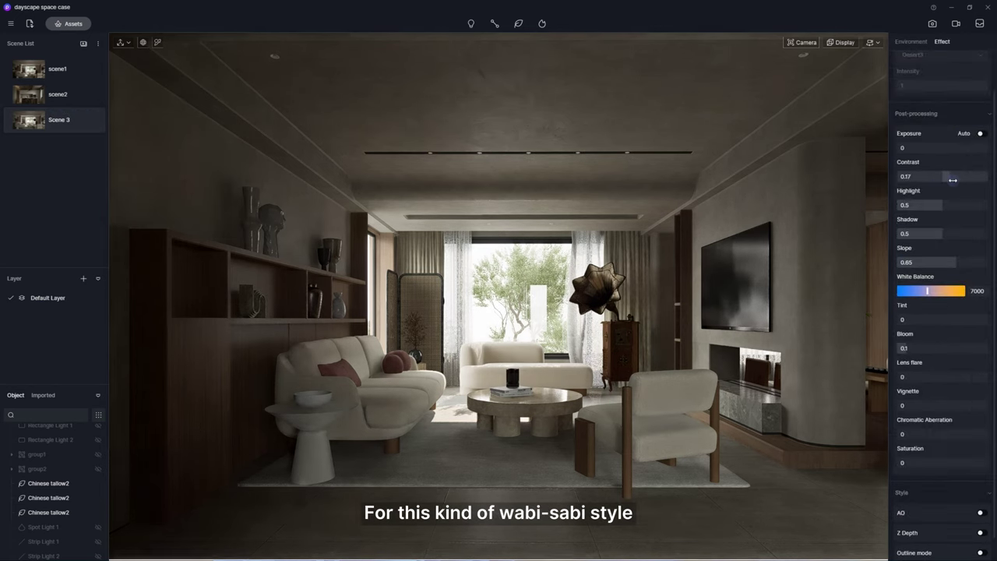
Raise the post-processing contrast to 0.09.
{"action": "left_click_drag", "start_coordinate": [944, 176], "coordinate": [946, 231]}
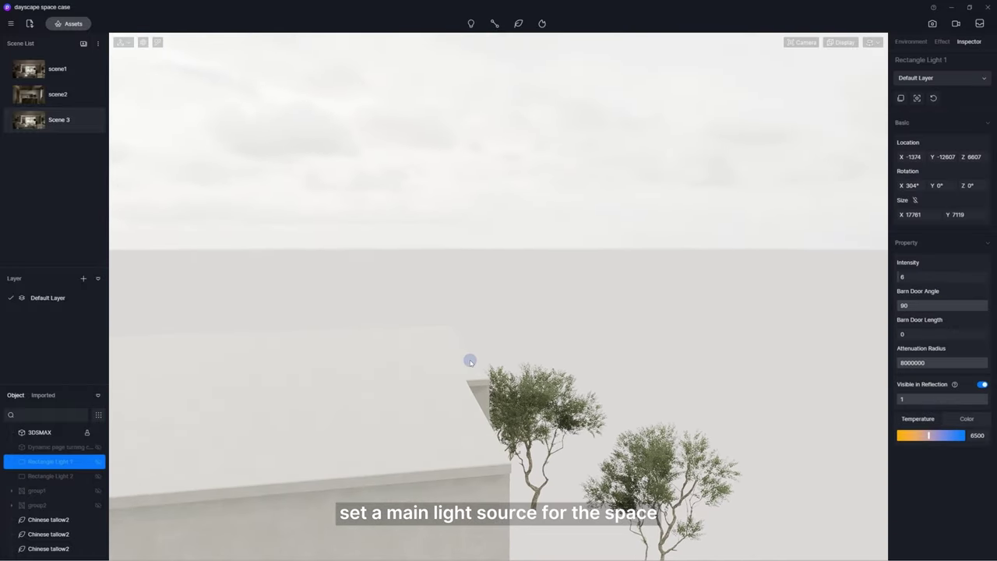
Place a new rectangle light outside the window, sized 8000 by 2000.
{"action": "left_click", "coordinate": [441, 360]}
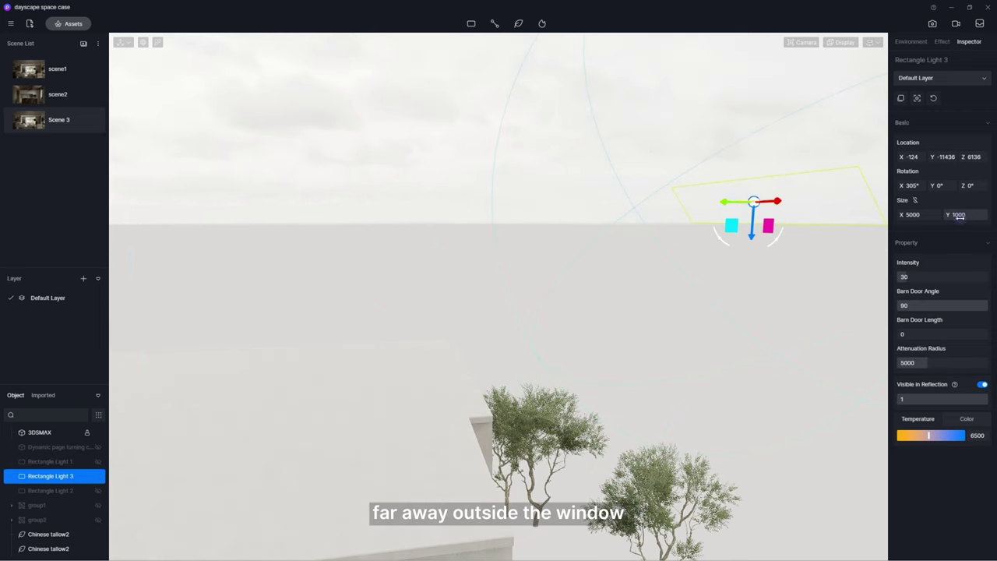
{"action": "type", "text": "8000"}
{"action": "key", "text": "Return"}
{"action": "type", "text": "2000"}
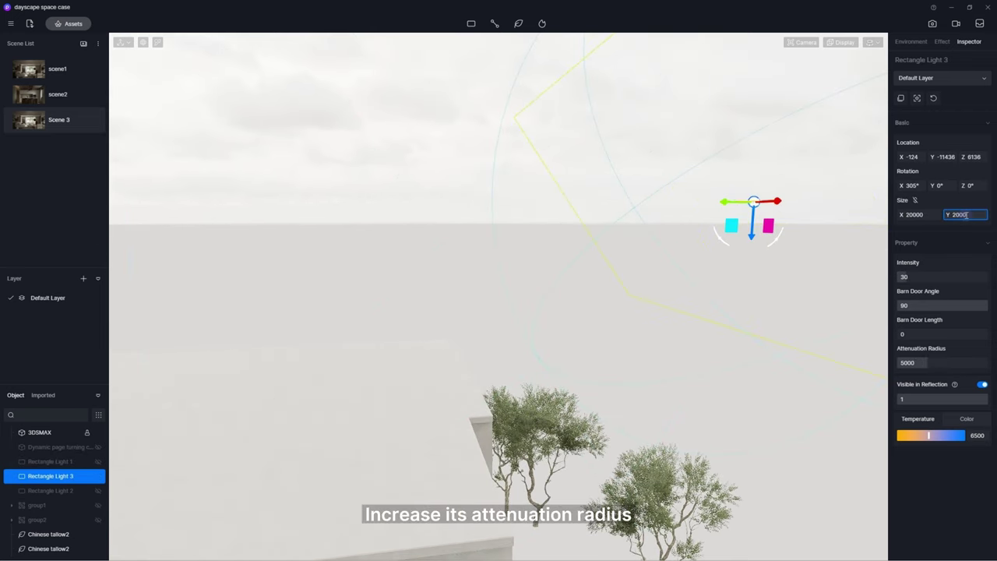
Set Rectangle Light 1 to a 6200K colour temperature and intensity 10.
{"action": "right_click_drag", "start_coordinate": [595, 160], "coordinate": [670, 316]}
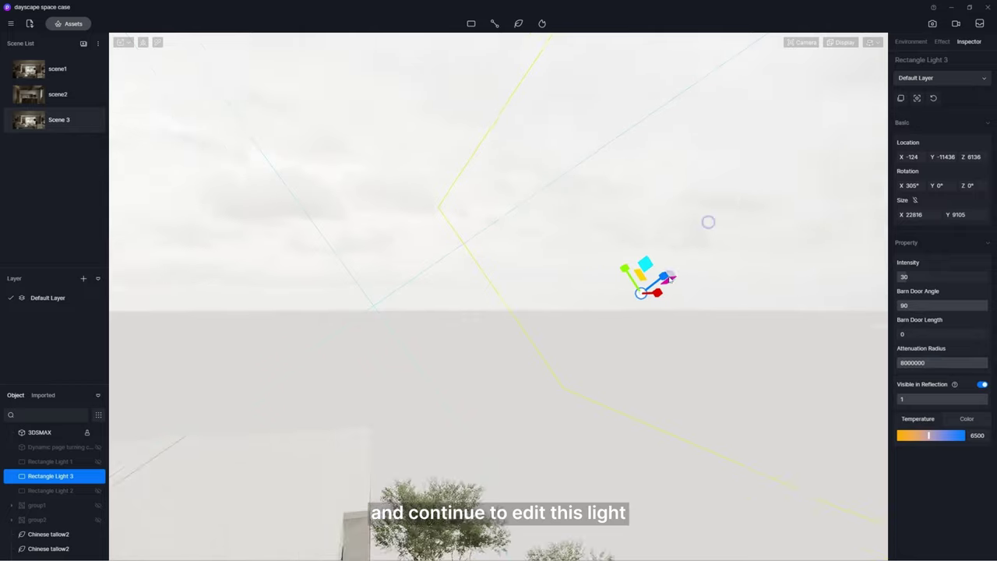
{"action": "right_click_drag", "start_coordinate": [707, 220], "coordinate": [711, 247]}
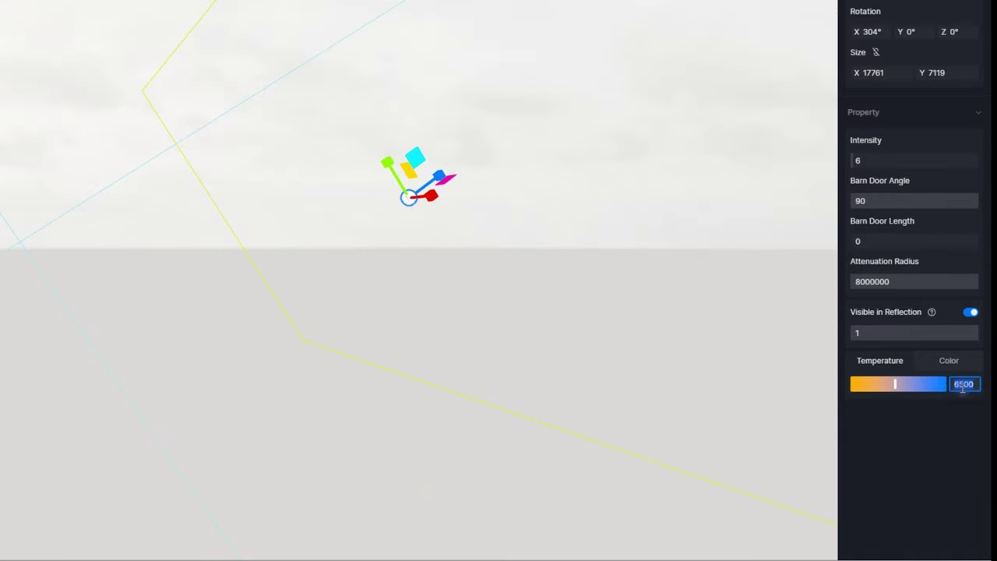
{"action": "type", "text": "62"}
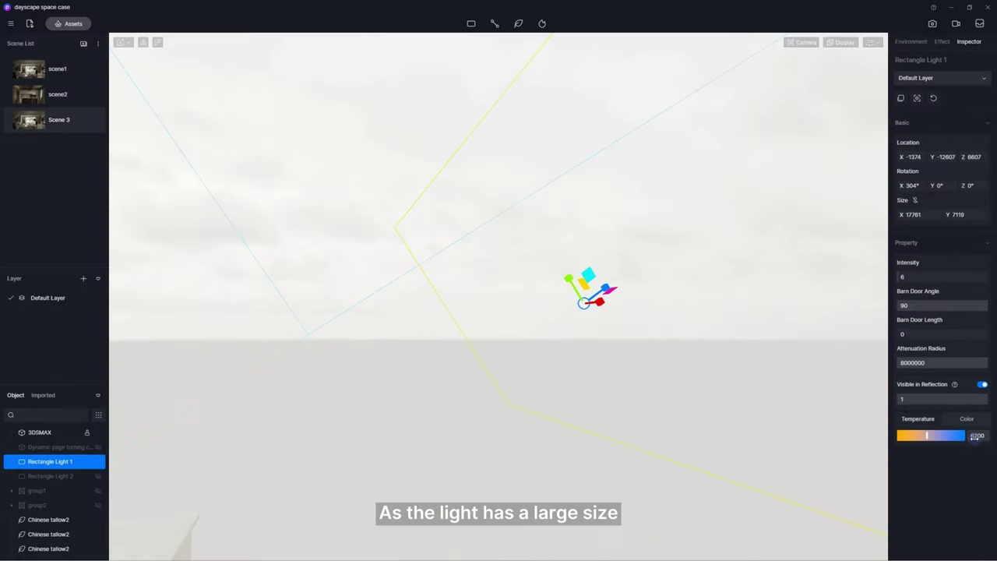
{"action": "left_click_drag", "start_coordinate": [904, 277], "coordinate": [910, 279]}
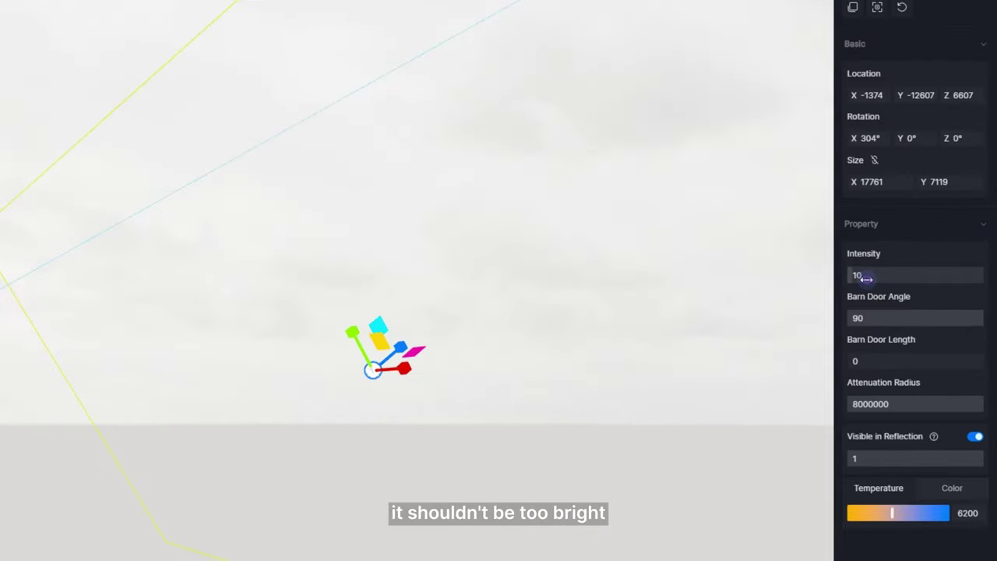
{"action": "left_click", "coordinate": [867, 278]}
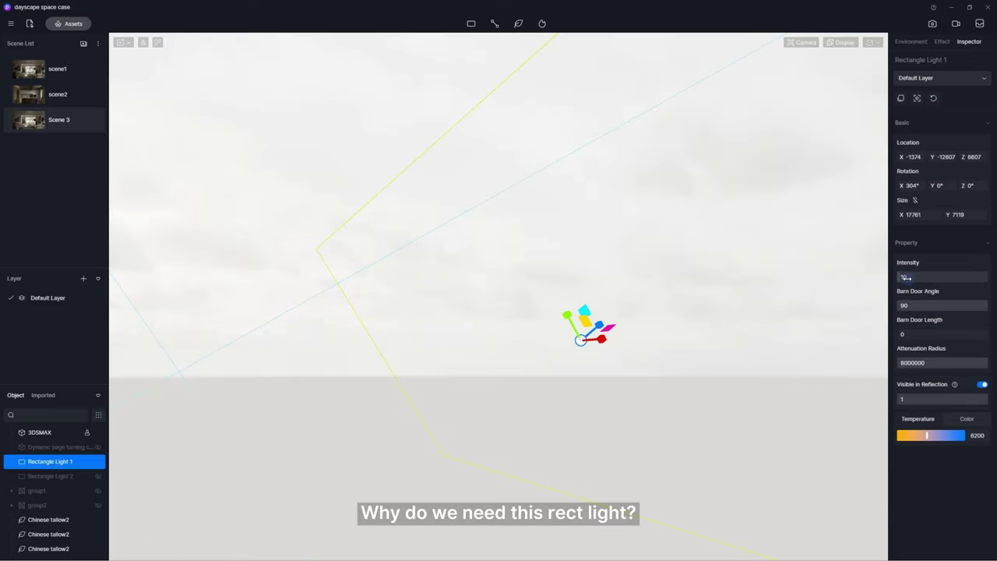
Toggle Rectangle Light 1 on and off to compare the room's lighting, ending with it hidden.
{"action": "left_click", "coordinate": [100, 461]}
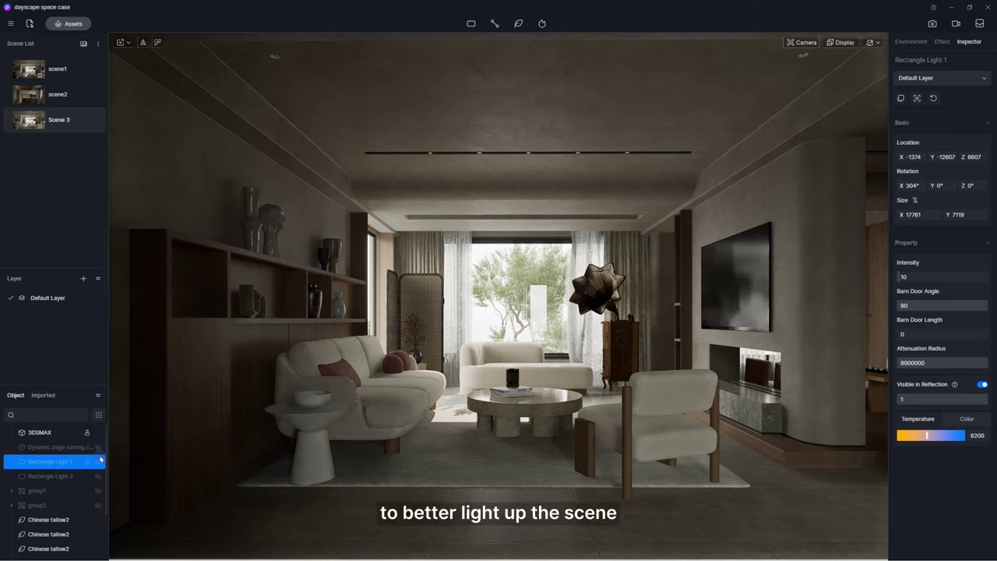
{"action": "left_click", "coordinate": [99, 462]}
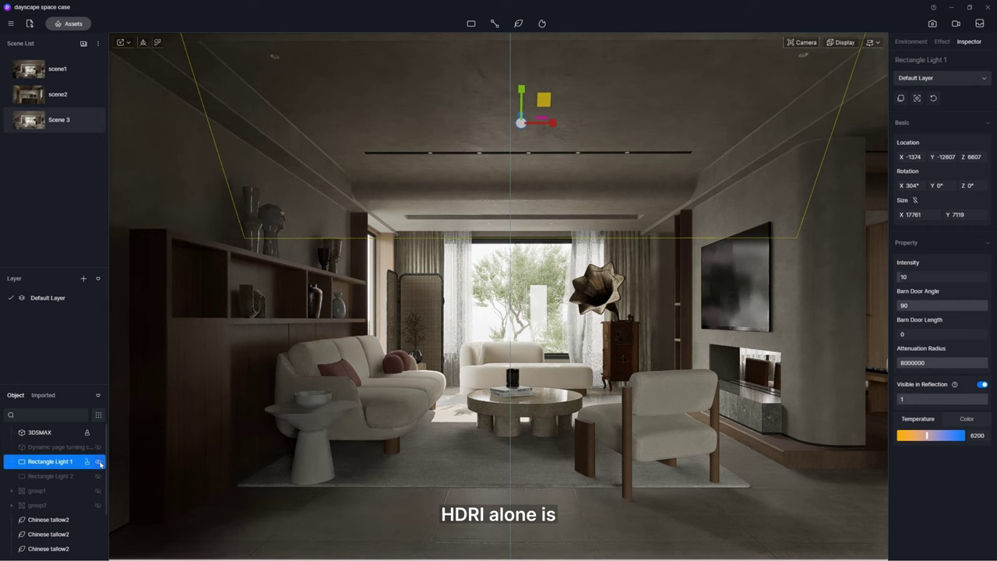
{"action": "left_click", "coordinate": [99, 462]}
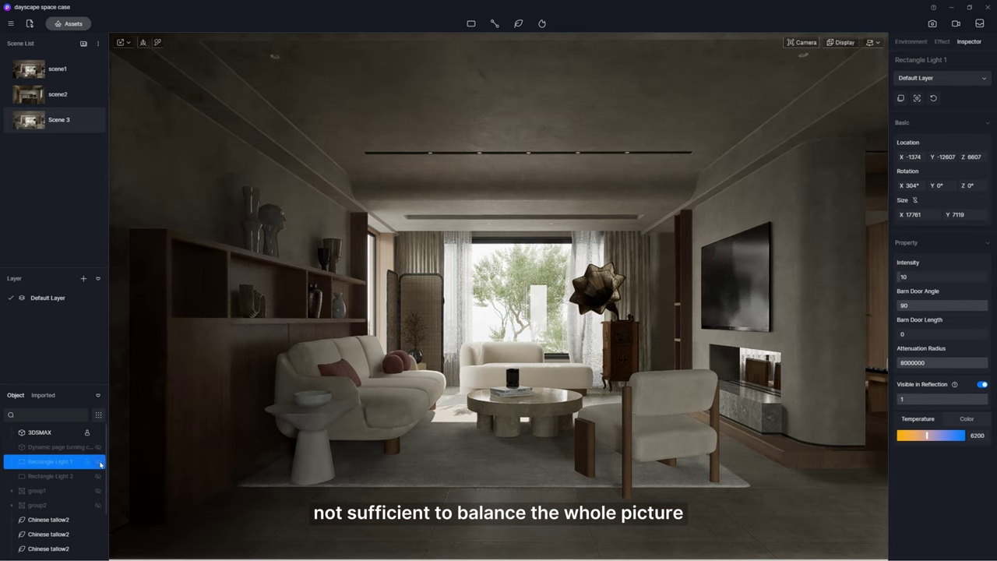
{"action": "left_click", "coordinate": [99, 462]}
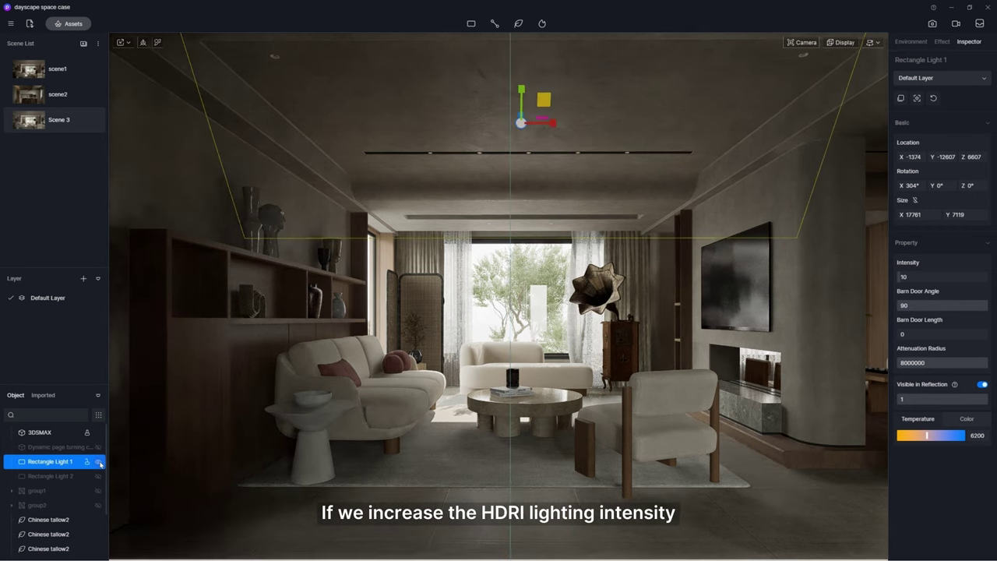
{"action": "left_click", "coordinate": [99, 462]}
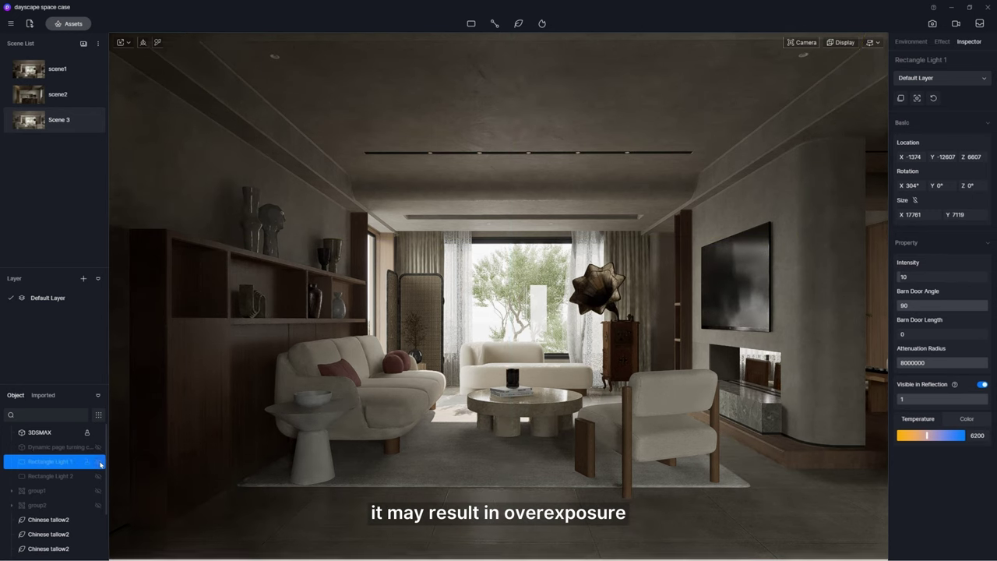
{"action": "left_click", "coordinate": [99, 462]}
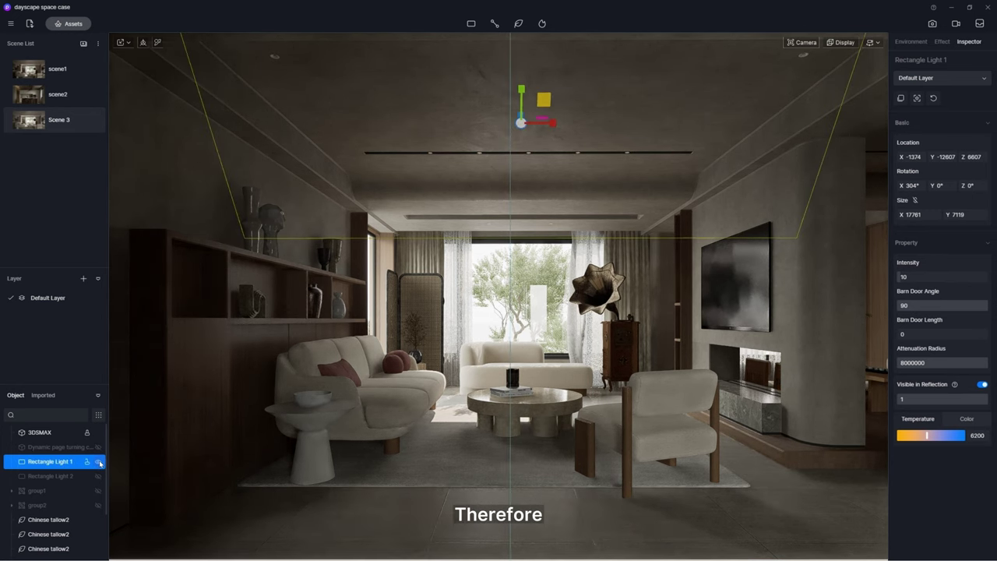
{"action": "left_click", "coordinate": [99, 462]}
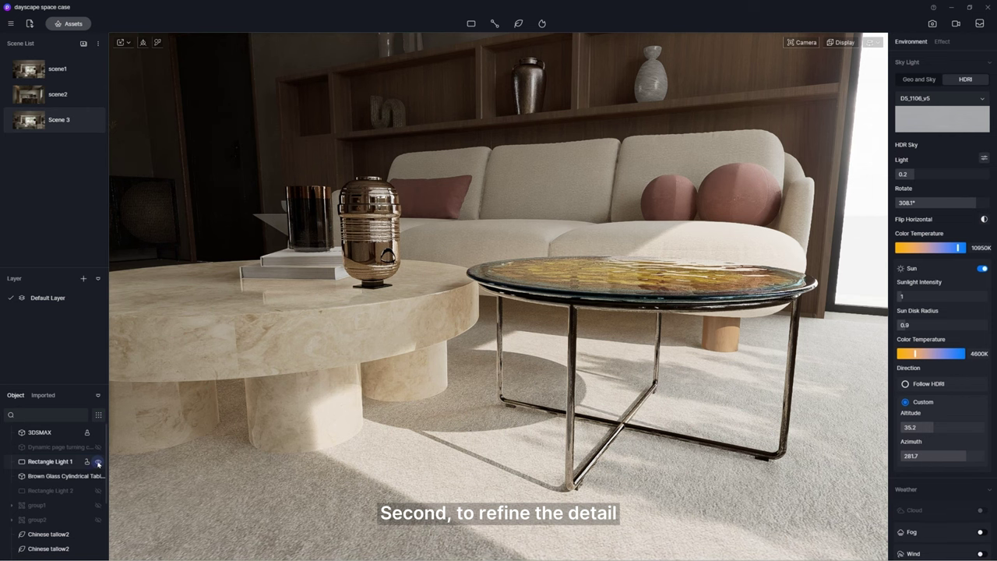
Toggle Rectangle Light 1 repeatedly to compare the vase's reflections, leaving it switched on.
{"action": "left_click", "coordinate": [98, 462]}
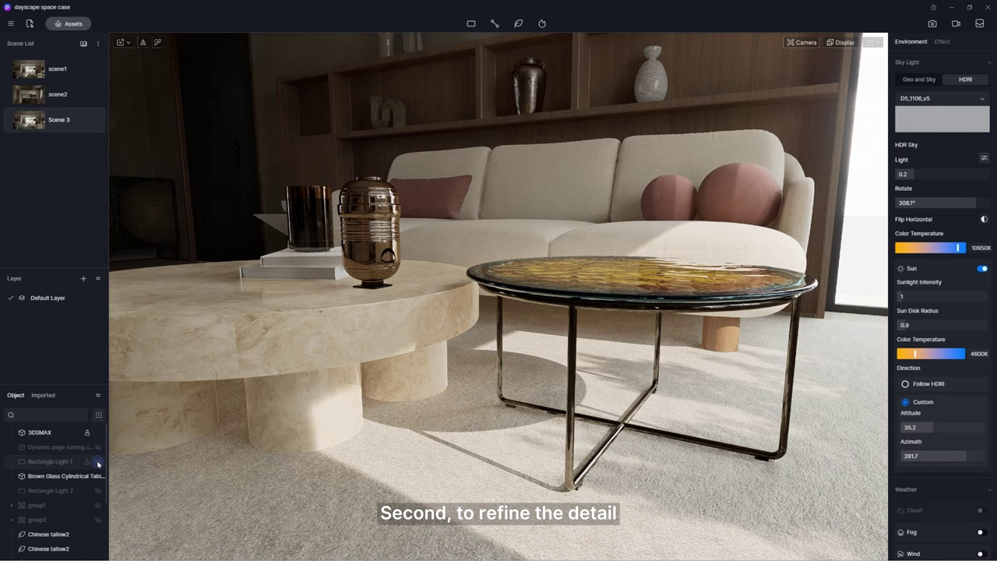
{"action": "left_click", "coordinate": [98, 462]}
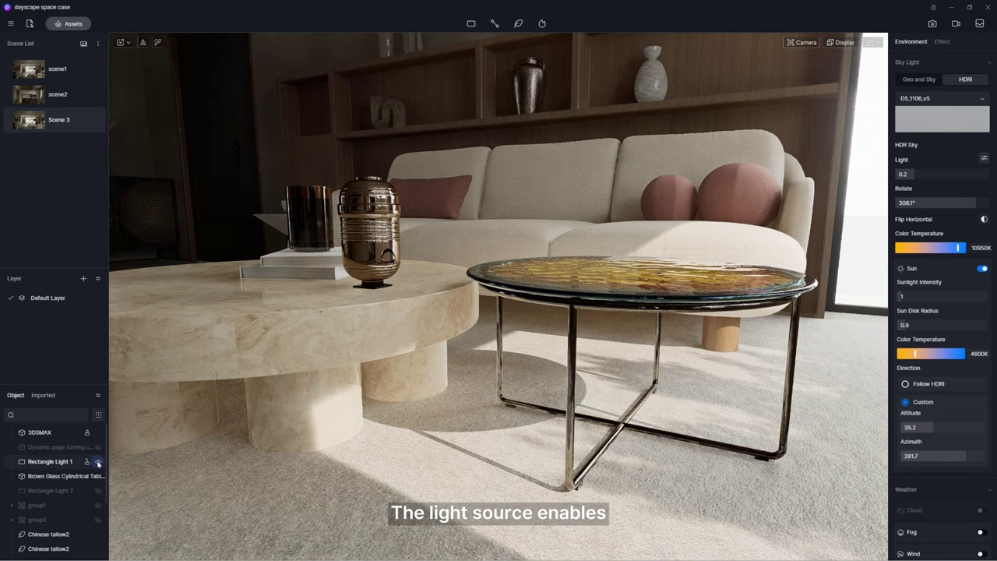
{"action": "left_click", "coordinate": [98, 462]}
{"action": "left_click", "coordinate": [98, 462]}
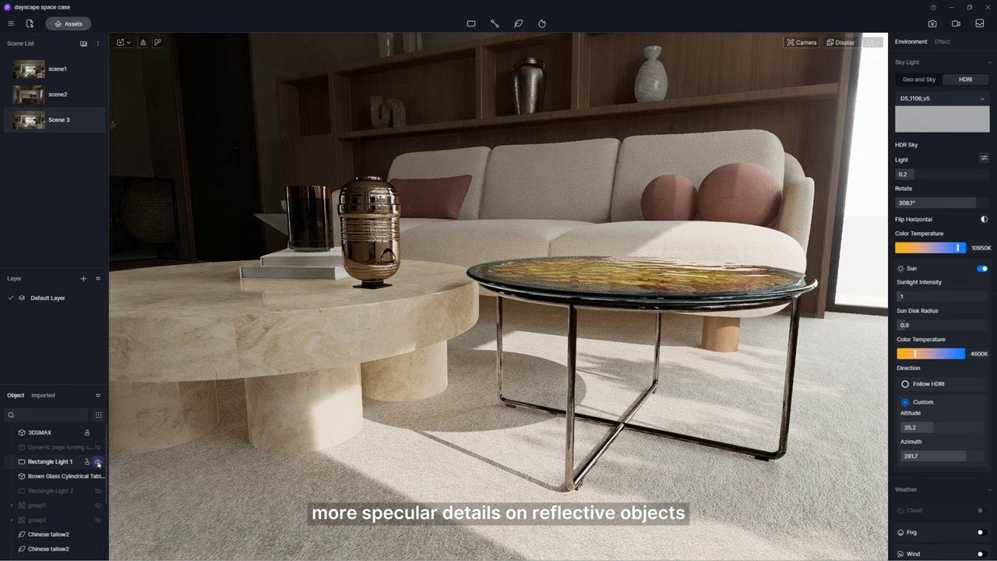
{"action": "left_click", "coordinate": [98, 462]}
{"action": "left_click", "coordinate": [98, 462]}
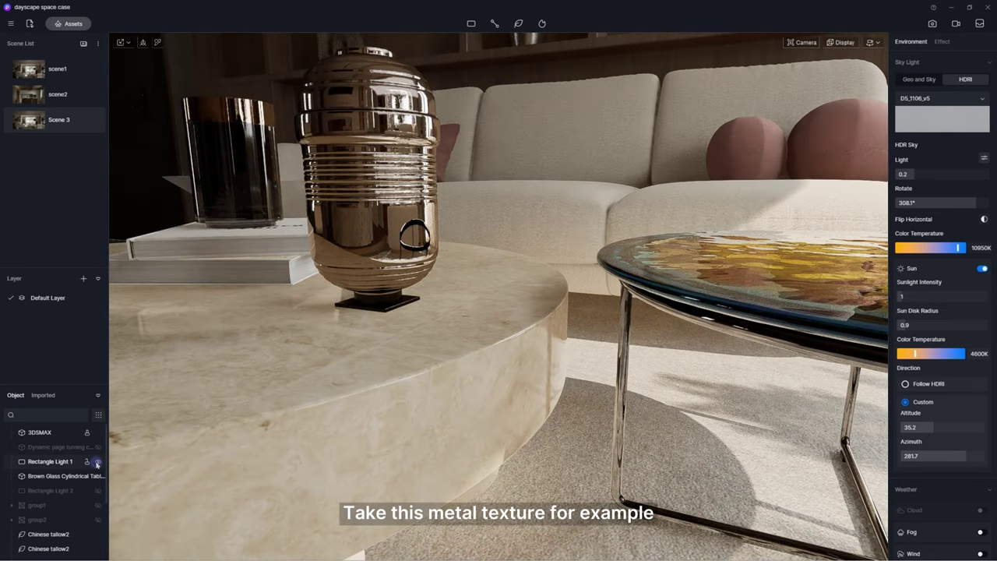
{"action": "left_click", "coordinate": [98, 462]}
{"action": "left_click", "coordinate": [99, 462]}
{"action": "left_click", "coordinate": [98, 462]}
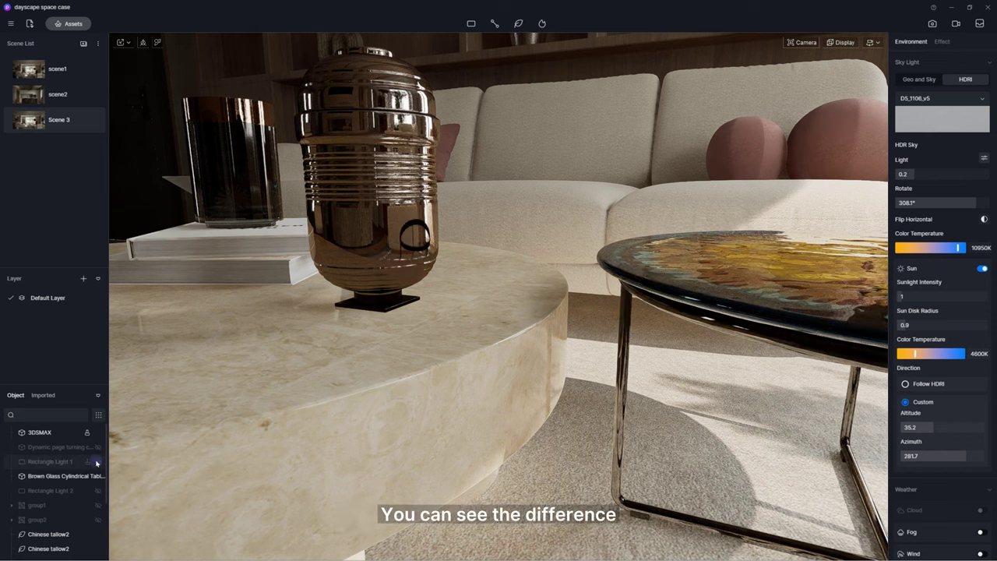
{"action": "left_click", "coordinate": [98, 462]}
{"action": "left_click", "coordinate": [98, 462]}
{"action": "left_click", "coordinate": [96, 457]}
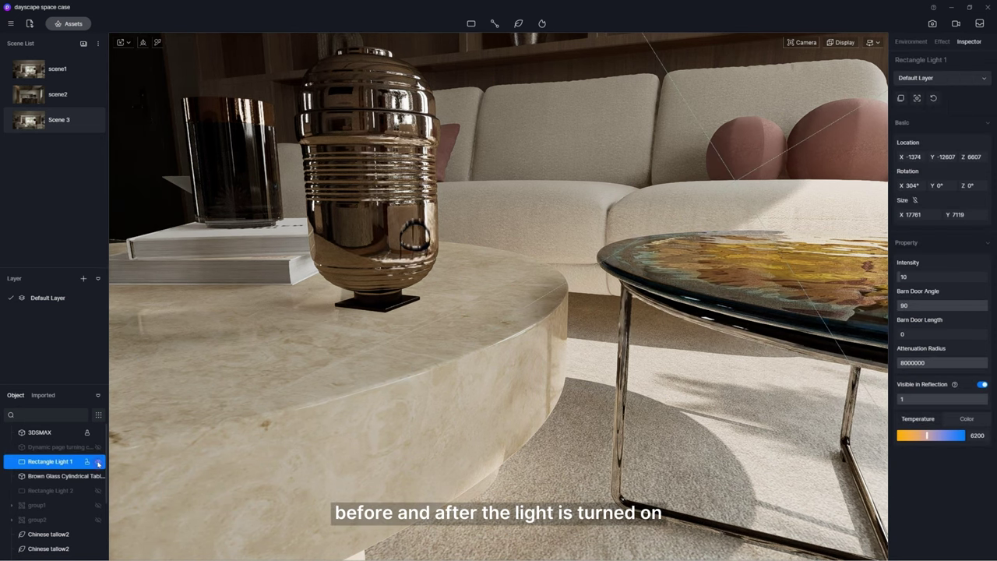
{"action": "left_click", "coordinate": [97, 464]}
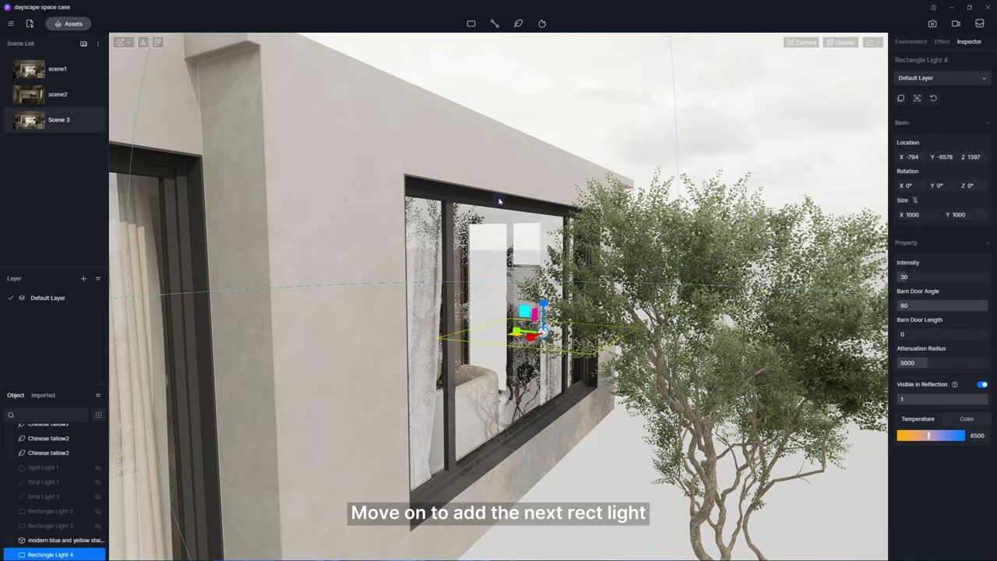
Aim the new window light into the room with barn door angle 10.3, length 43 and 6500K.
{"action": "left_click", "coordinate": [549, 328]}
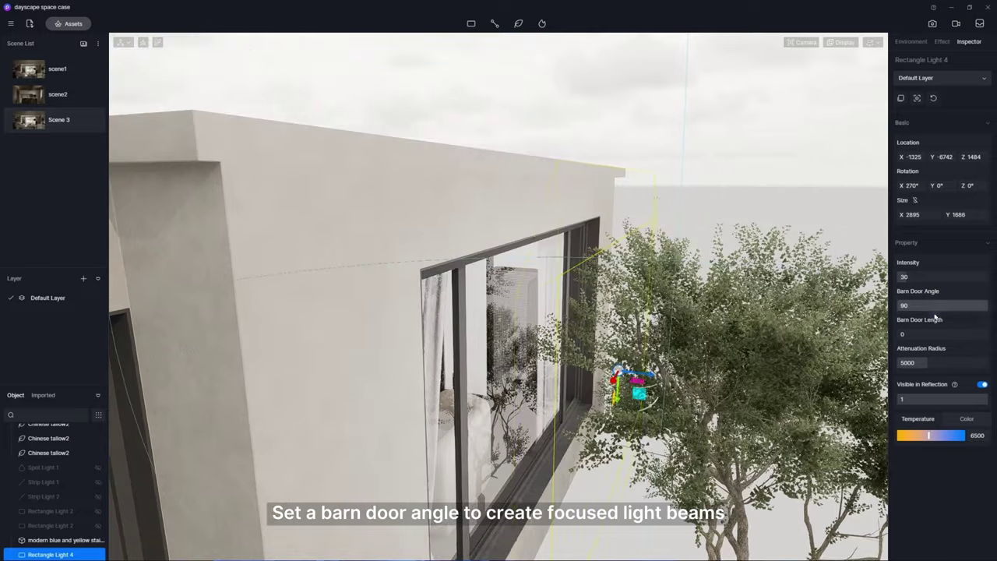
{"action": "left_click_drag", "start_coordinate": [932, 302], "coordinate": [922, 303]}
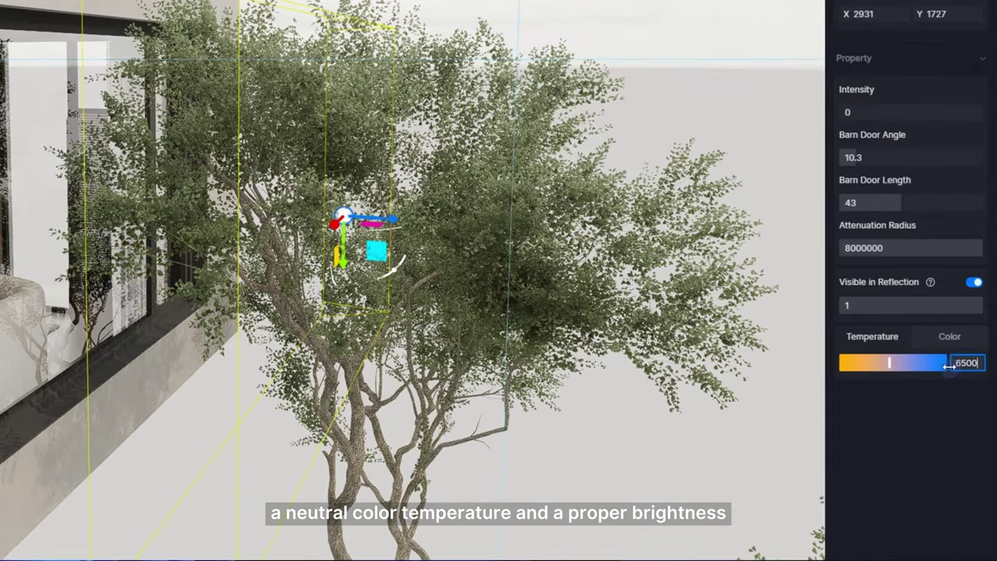
{"action": "left_click", "coordinate": [940, 434]}
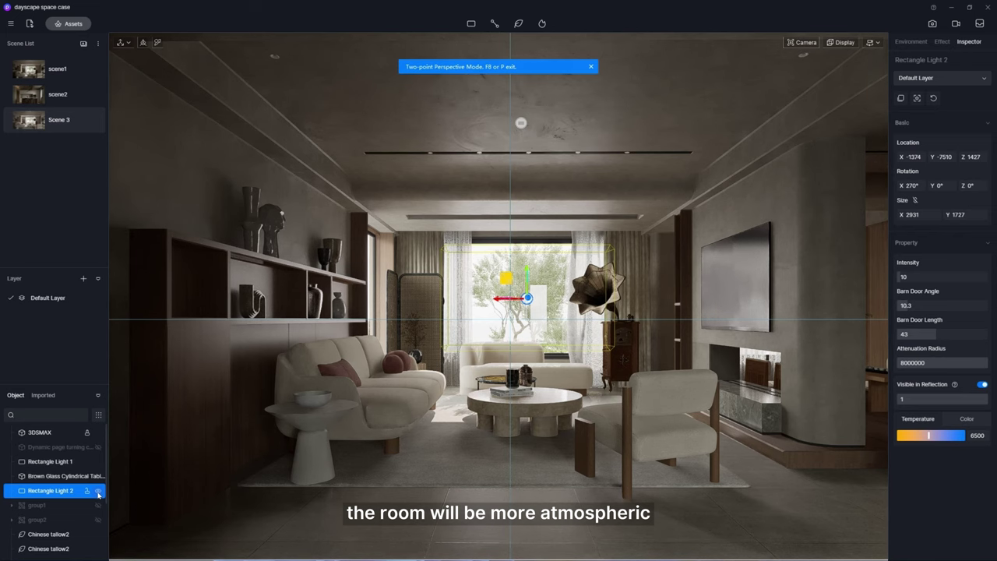
Toggle Rectangle Light 2 repeatedly to compare the window contrast, ending with it visible.
{"action": "left_click", "coordinate": [98, 492]}
{"action": "left_click", "coordinate": [98, 492]}
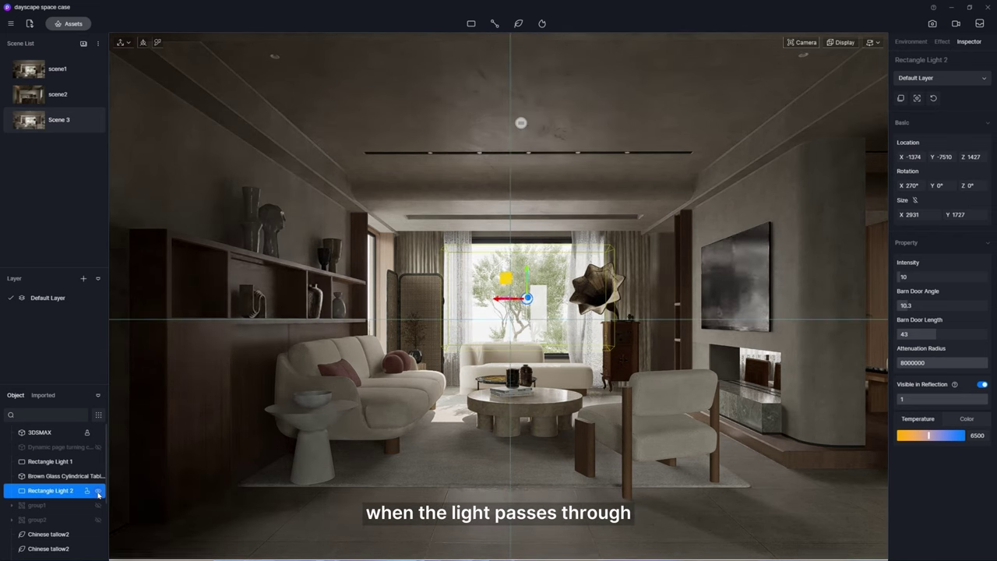
{"action": "left_click", "coordinate": [98, 492]}
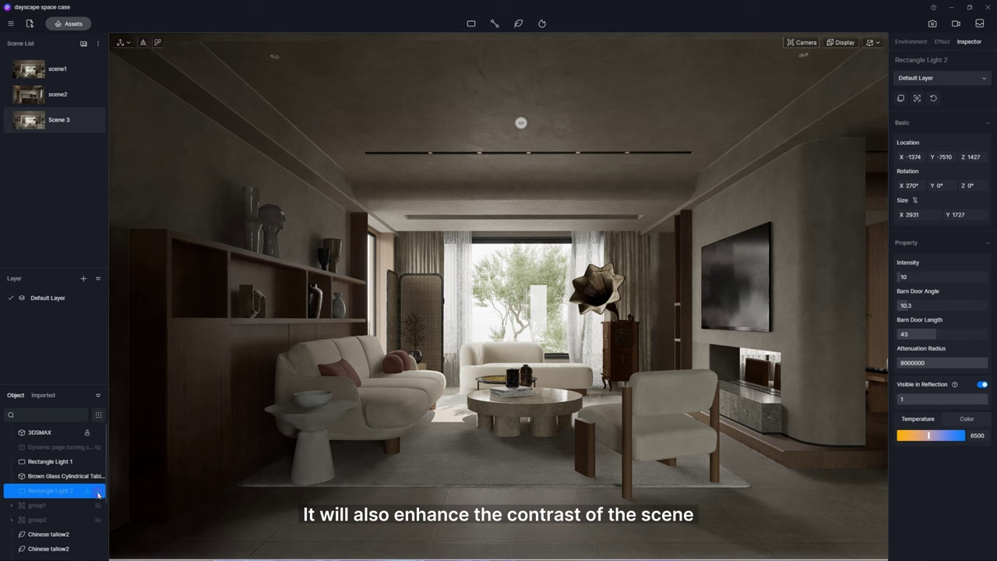
{"action": "left_click", "coordinate": [98, 491]}
{"action": "left_click", "coordinate": [98, 492]}
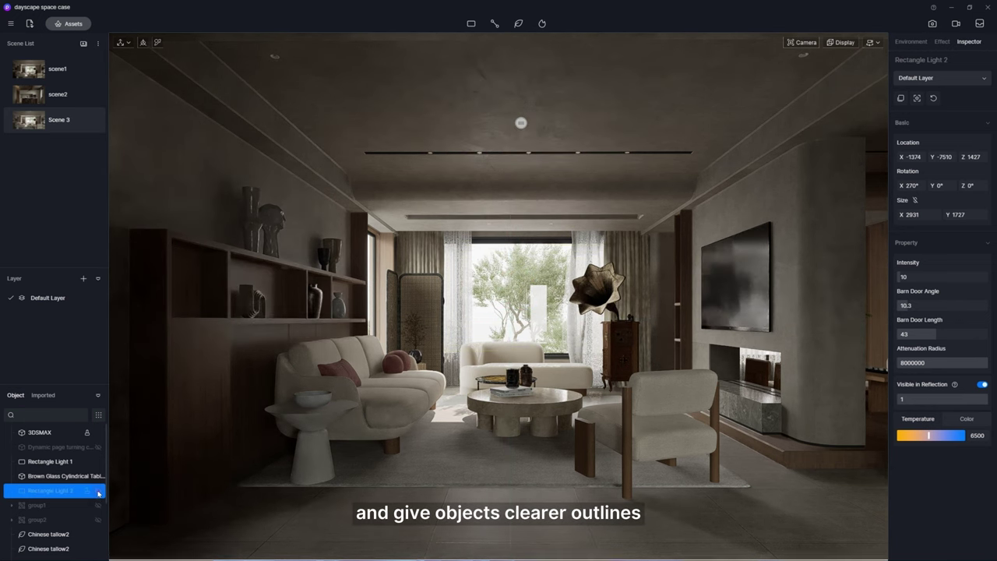
{"action": "left_click", "coordinate": [98, 492]}
{"action": "left_click", "coordinate": [98, 491]}
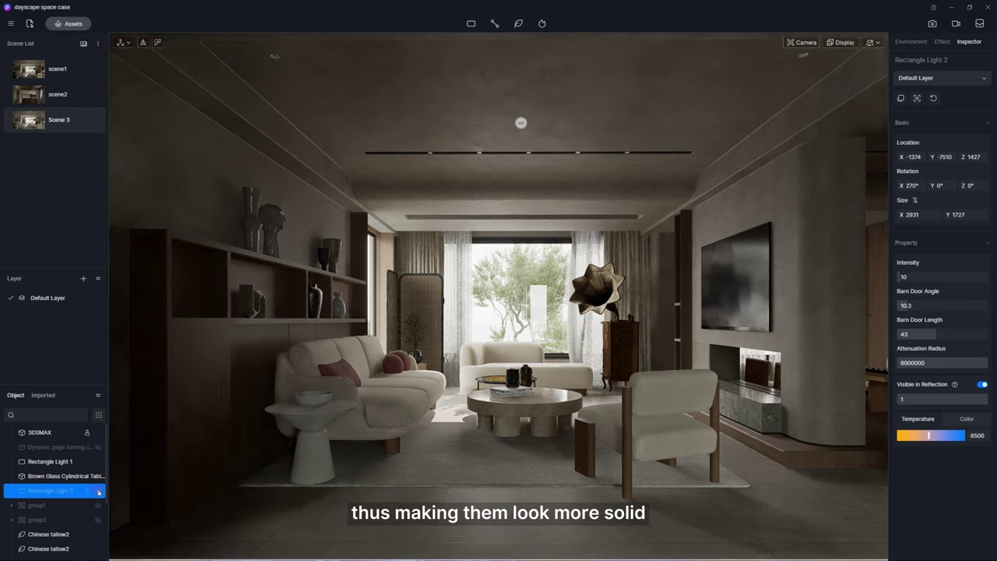
{"action": "left_click", "coordinate": [98, 492]}
{"action": "left_click", "coordinate": [98, 491]}
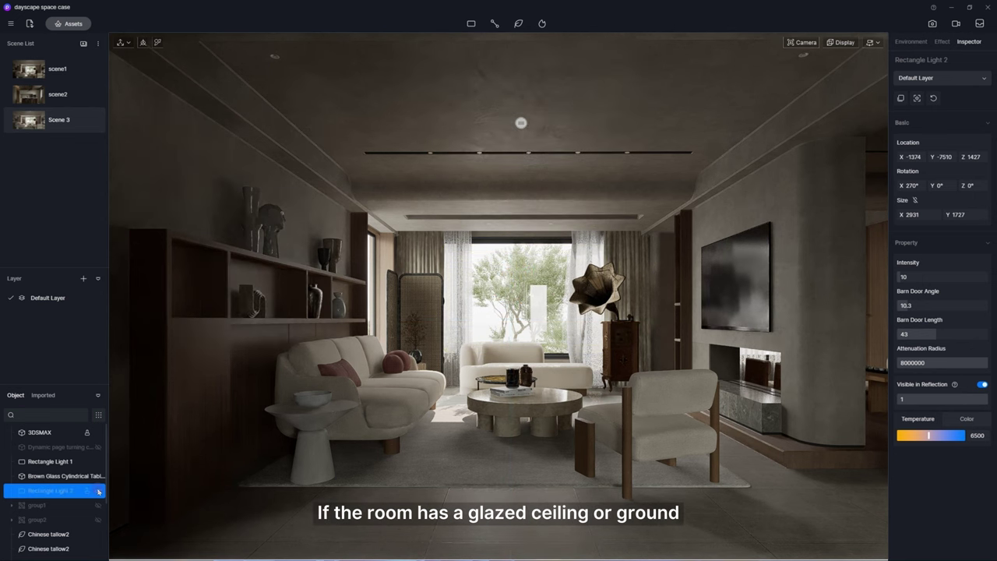
{"action": "left_click", "coordinate": [98, 492]}
{"action": "left_click", "coordinate": [99, 491]}
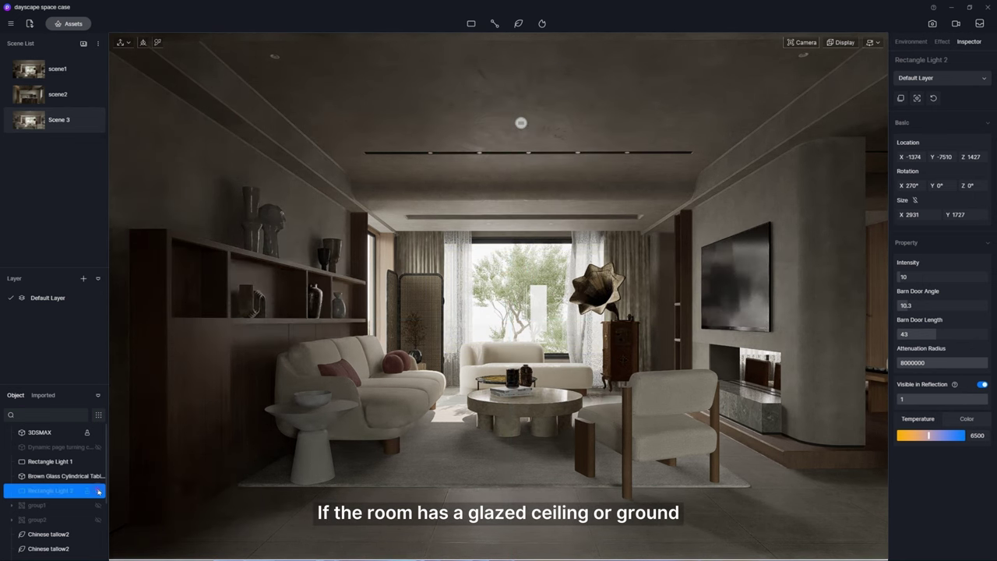
{"action": "left_click", "coordinate": [98, 491]}
{"action": "left_click", "coordinate": [98, 492]}
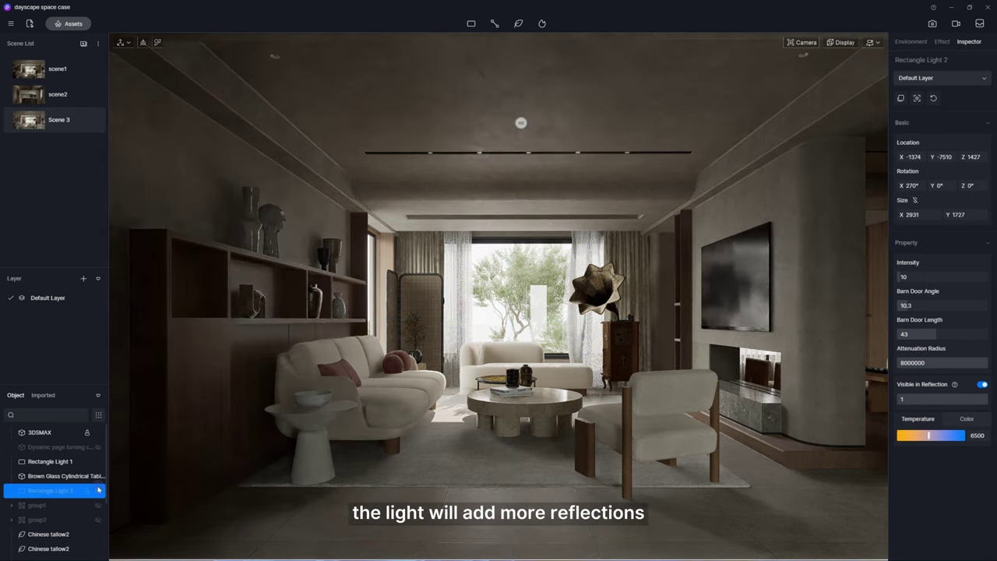
{"action": "left_click", "coordinate": [98, 491]}
{"action": "left_click", "coordinate": [98, 491]}
{"action": "left_click", "coordinate": [98, 492]}
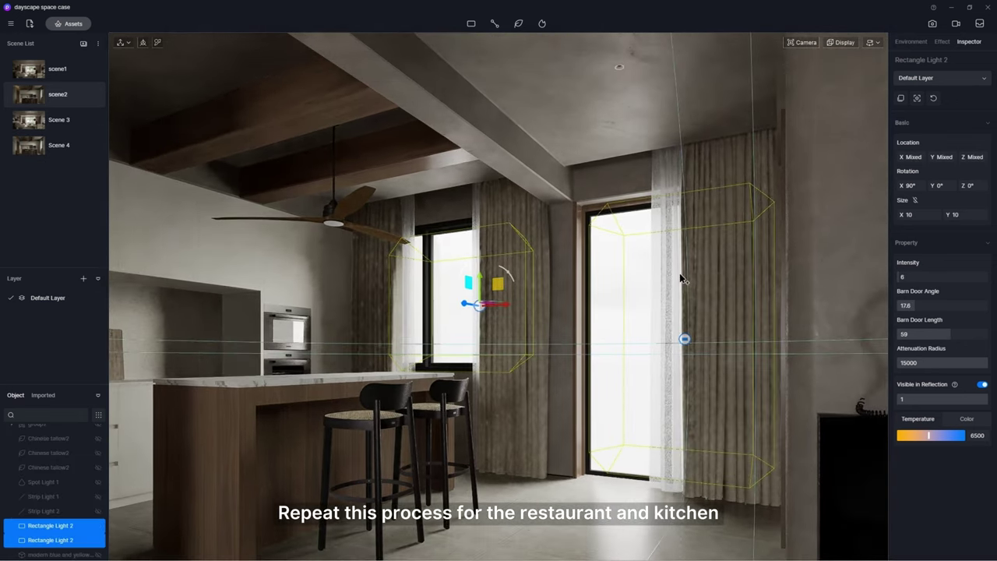
Tilt the view down to show more of the floor.
{"action": "right_click_drag", "start_coordinate": [680, 278], "coordinate": [689, 308]}
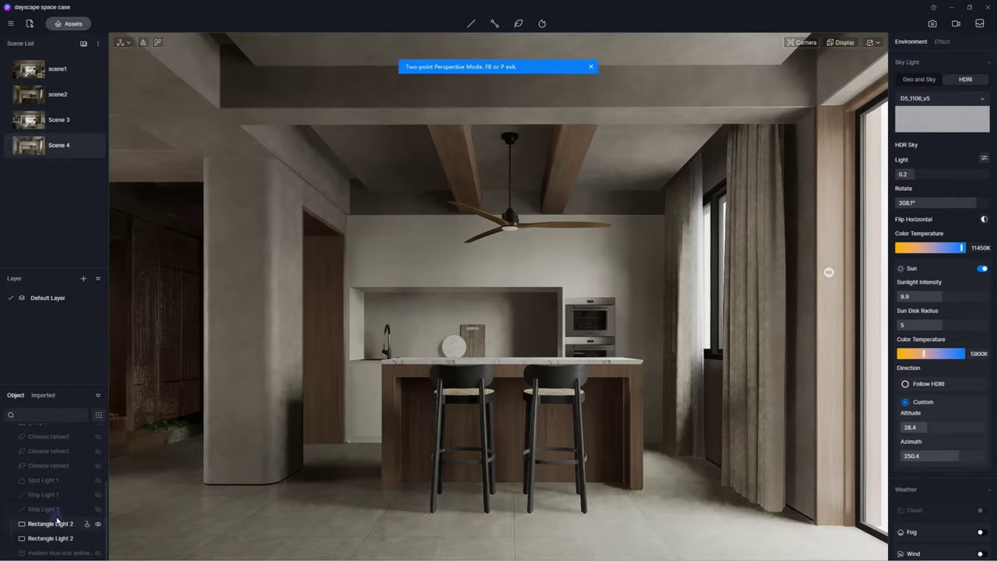
Switch on Strip Lights 1 and 2, then select all the kitchen strip lights together.
{"action": "left_click", "coordinate": [98, 495]}
{"action": "left_click", "coordinate": [98, 509]}
{"action": "double_click", "coordinate": [47, 495]}
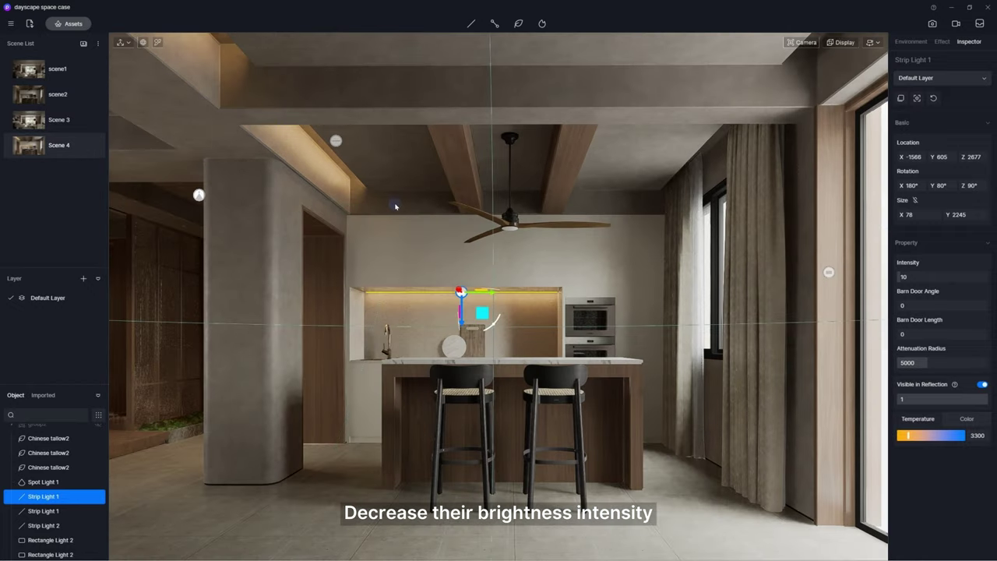
{"action": "left_click", "coordinate": [44, 525], "text": "shift"}
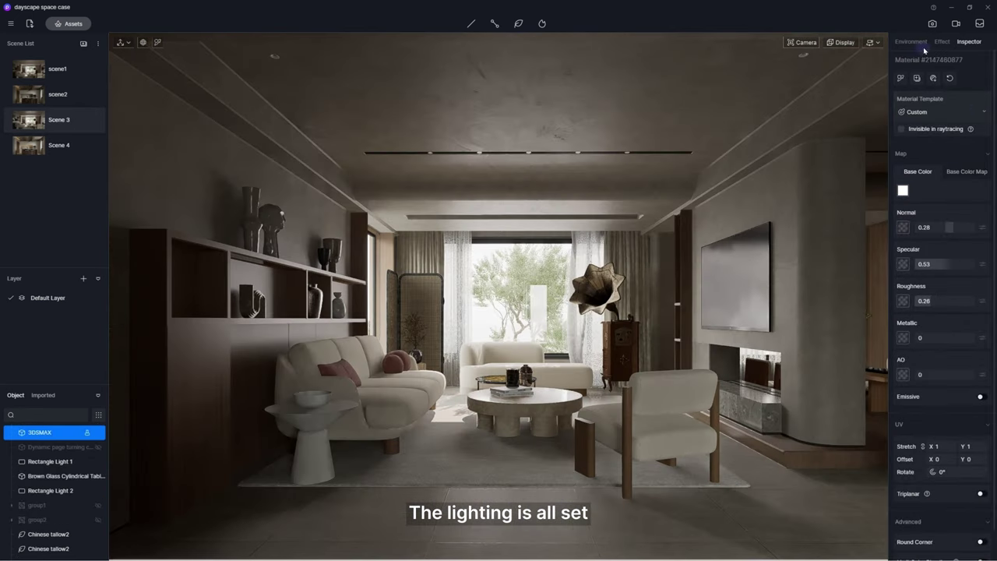
In the Effect settings, set Highlight to 0.17 and lower Contrast to 0.04.
{"action": "left_click", "coordinate": [941, 42]}
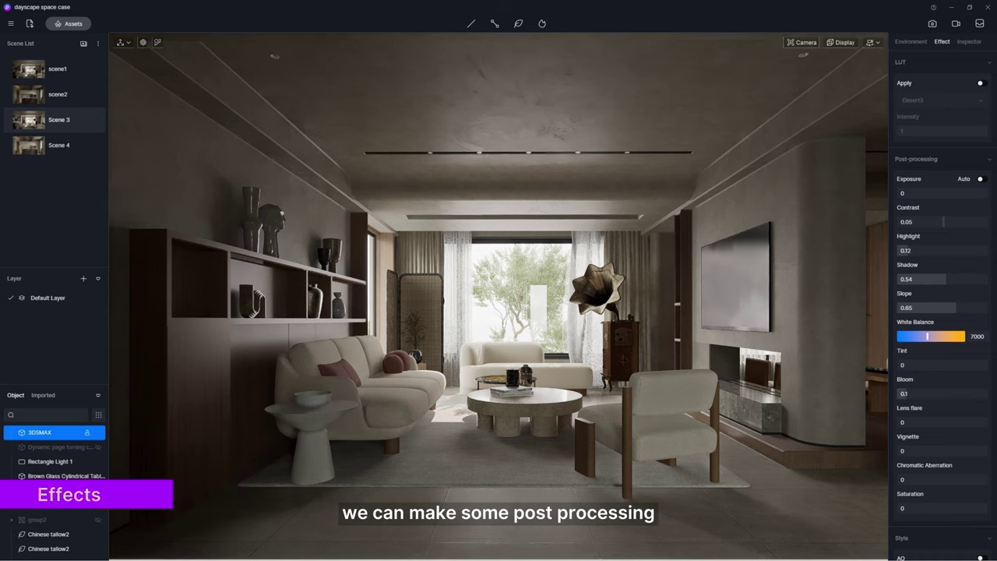
{"action": "left_click", "coordinate": [933, 250]}
{"action": "type", "text": "0"}
{"action": "key", "text": "Return"}
{"action": "left_click", "coordinate": [915, 248]}
{"action": "type", "text": "0.2"}
{"action": "key", "text": "Return"}
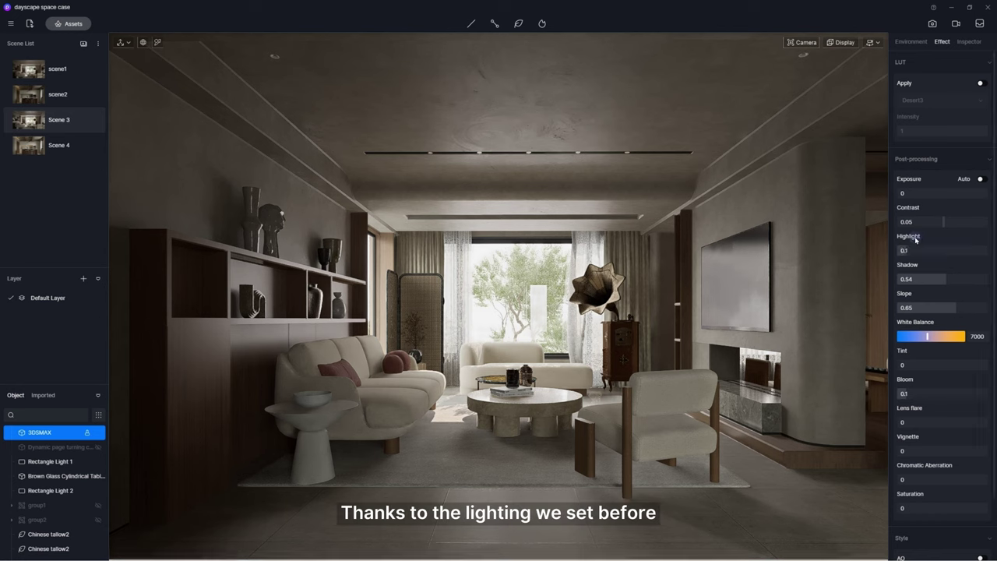
{"action": "left_click", "coordinate": [912, 245]}
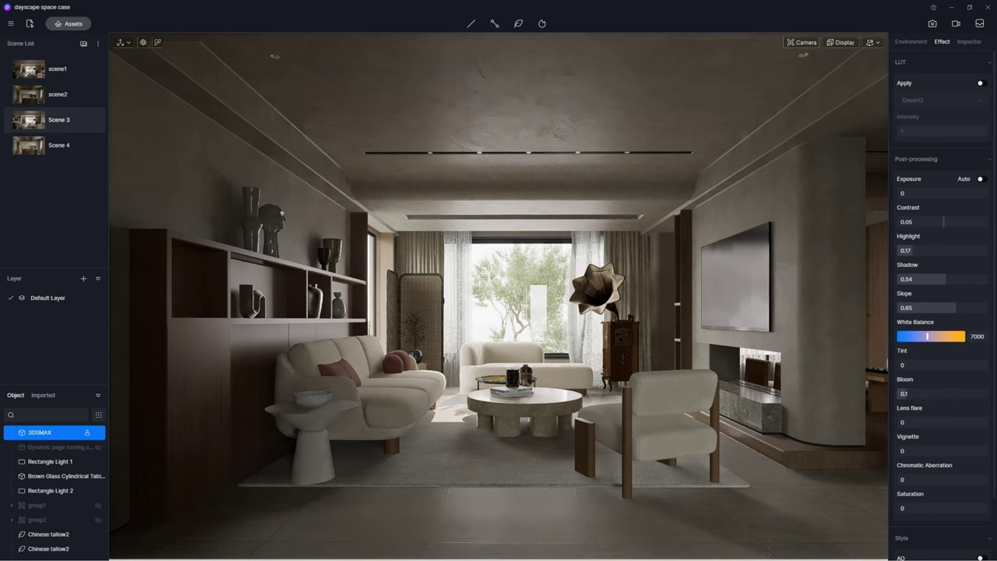
{"action": "left_click_drag", "start_coordinate": [935, 221], "coordinate": [931, 221]}
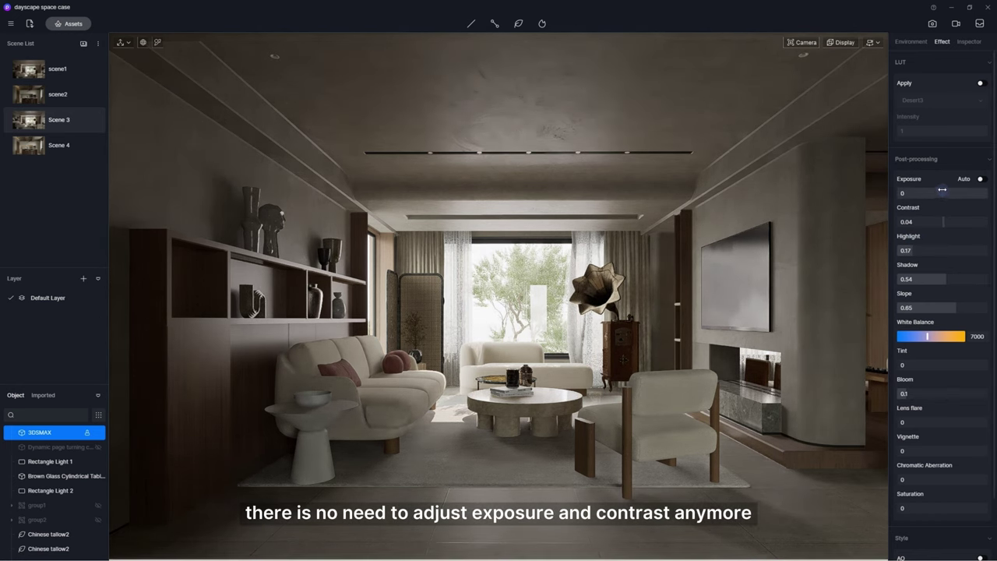